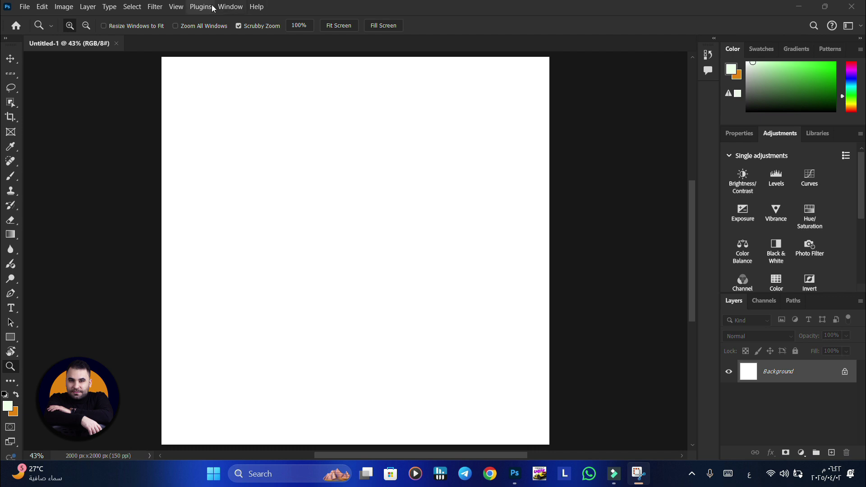
# - Browse the File, Edit and Image menus without choosing any command
pyautogui.click(24, 7)
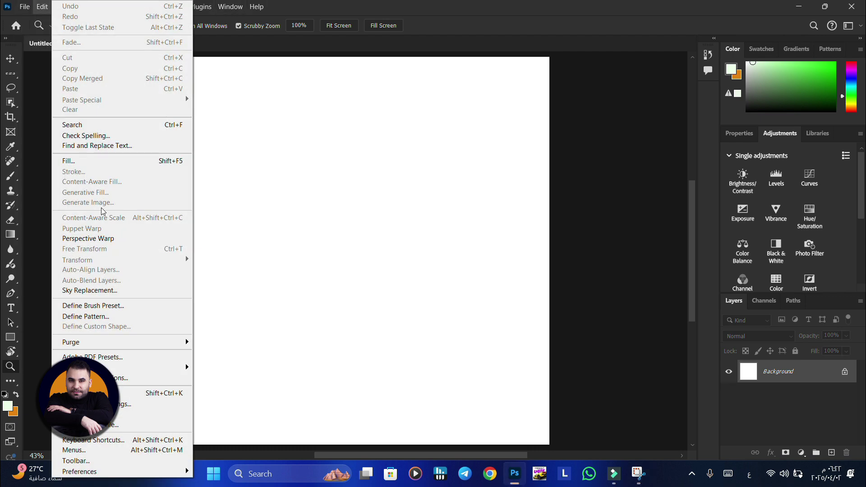
pyautogui.click(40, 7)
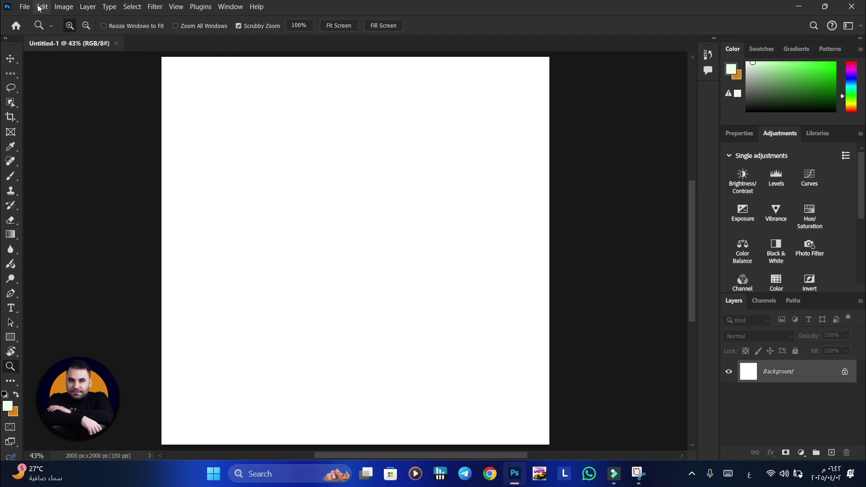
pyautogui.click(62, 7)
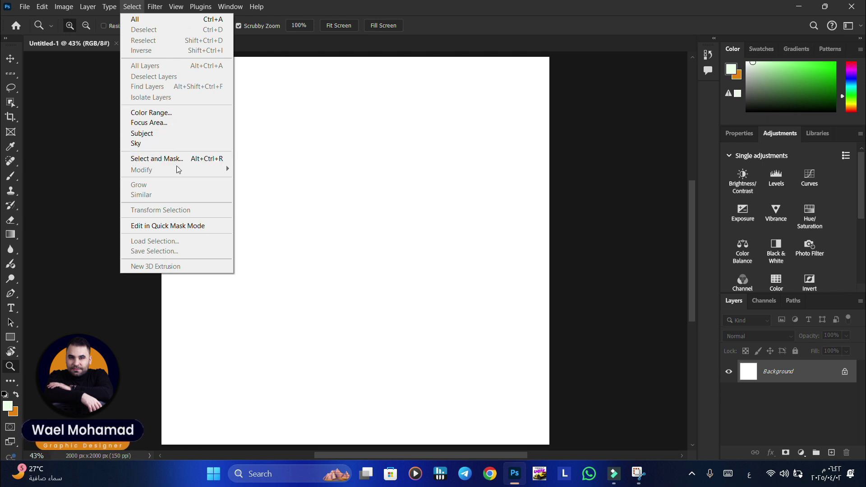
pyautogui.moveTo(200, 6)
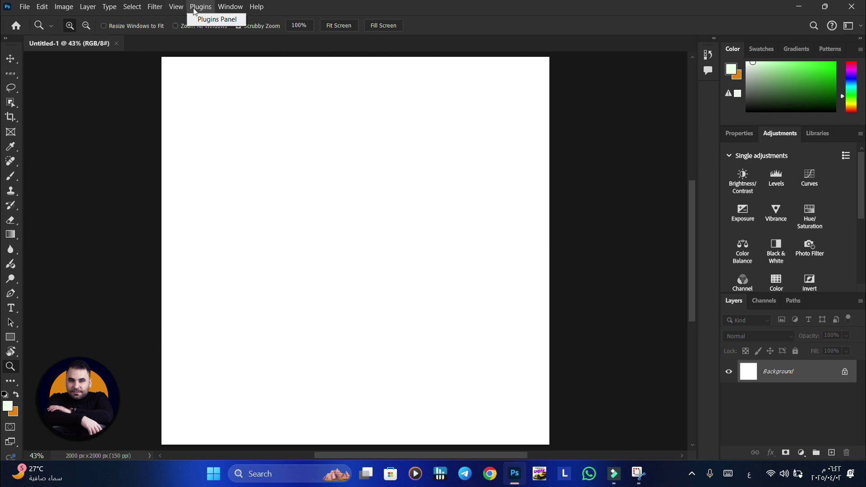
# - Add the Glyphs panel from the Window menu, collapse it to an icon, then glance at Help
pyautogui.click(222, 8)
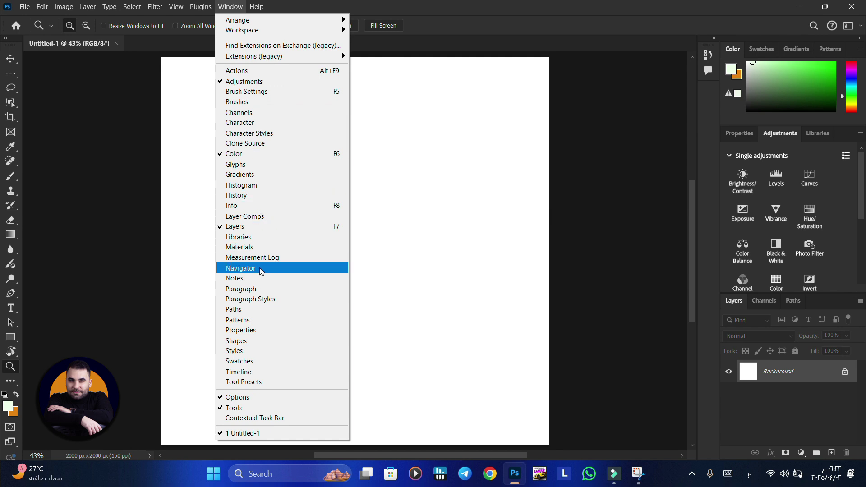
pyautogui.click(241, 164)
pyautogui.click(708, 93)
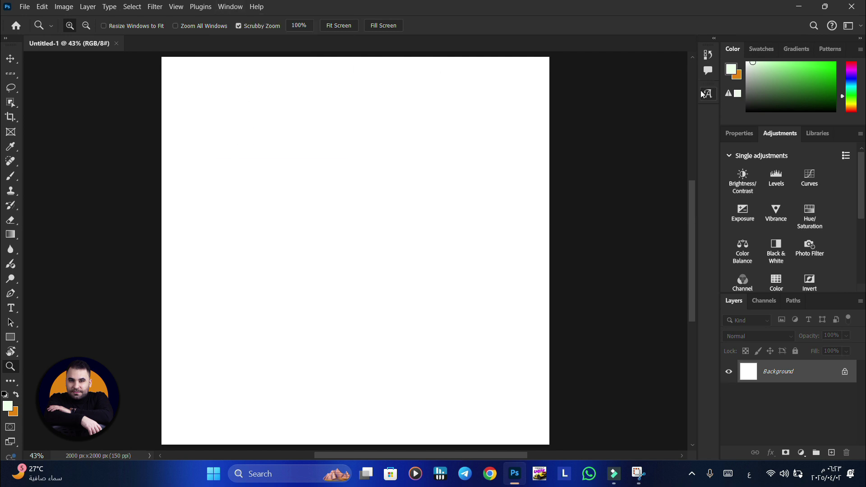
pyautogui.click(256, 6)
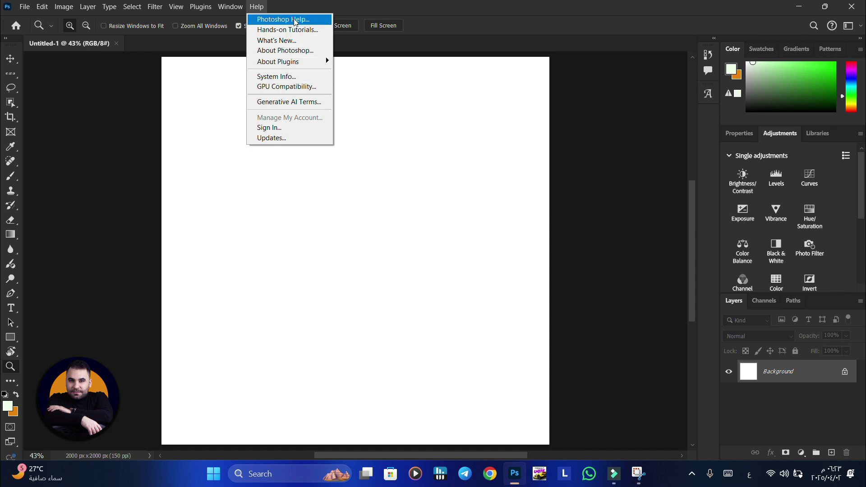
pyautogui.click(315, 6)
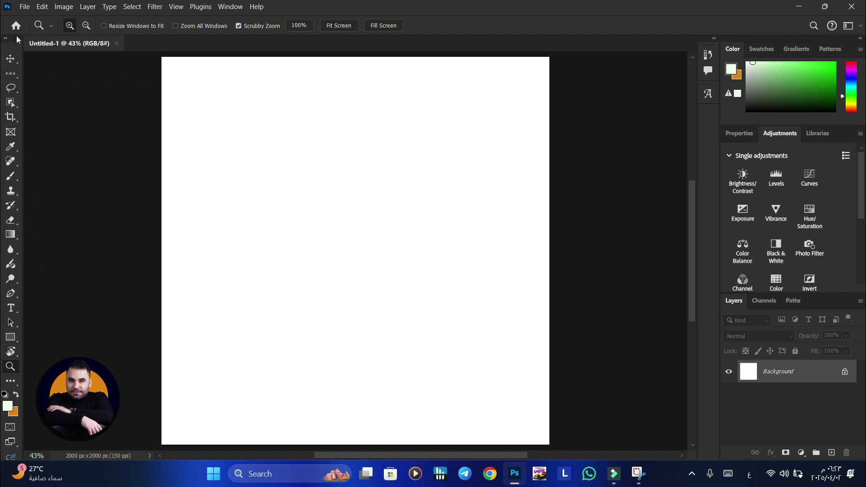
# - Switch the toolbar to two columns and back, float it, and choose Rectangular Marquee
pyautogui.click(5, 38)
pyautogui.click(5, 38)
pyautogui.moveTo(19, 39)
pyautogui.mouseDown()
pyautogui.moveTo(72, 91)
pyautogui.moveTo(145, 96)
pyautogui.moveTo(7, 61)
pyautogui.mouseUp()
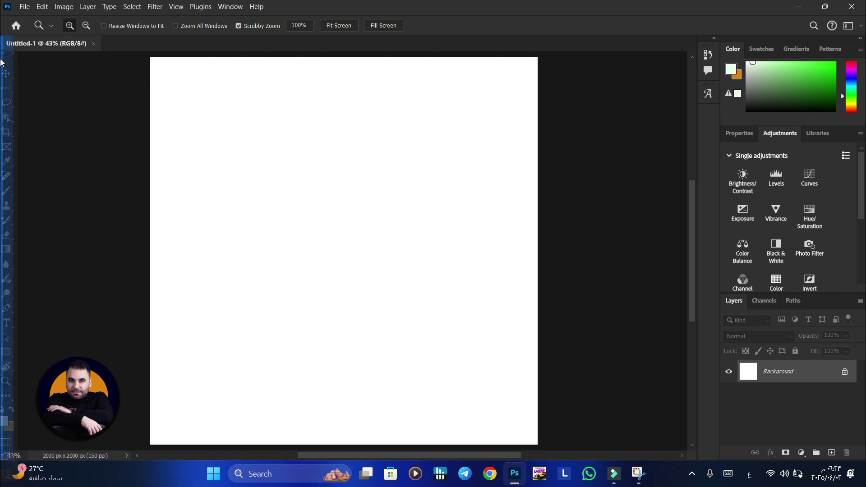
pyautogui.click(10, 73)
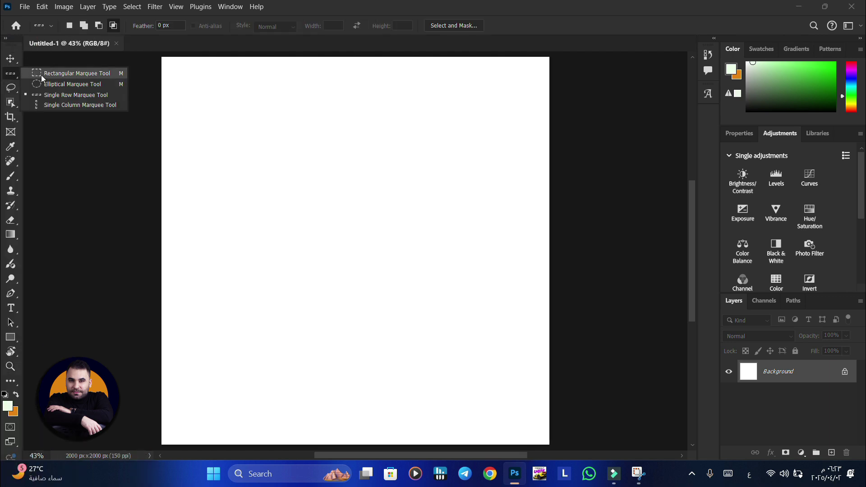
pyautogui.click(41, 75)
# - Try the Move, Marquee, Lasso and Brush tools, ending with the Pen tool selected
pyautogui.click(11, 60)
pyautogui.click(39, 59)
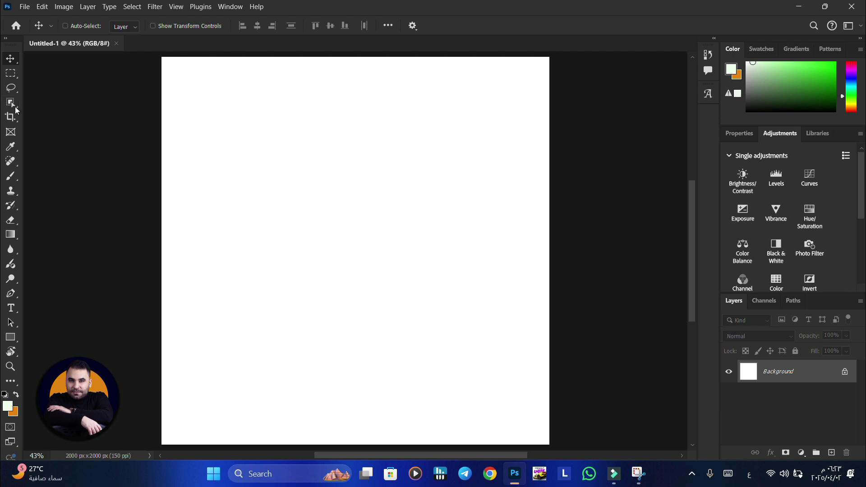
pyautogui.click(19, 71)
pyautogui.click(11, 87)
pyautogui.moveTo(303, 120)
pyautogui.mouseDown()
pyautogui.moveTo(280, 130)
pyautogui.moveTo(410, 185)
pyautogui.moveTo(311, 120)
pyautogui.mouseUp()
pyautogui.click(277, 244)
pyautogui.click(12, 179)
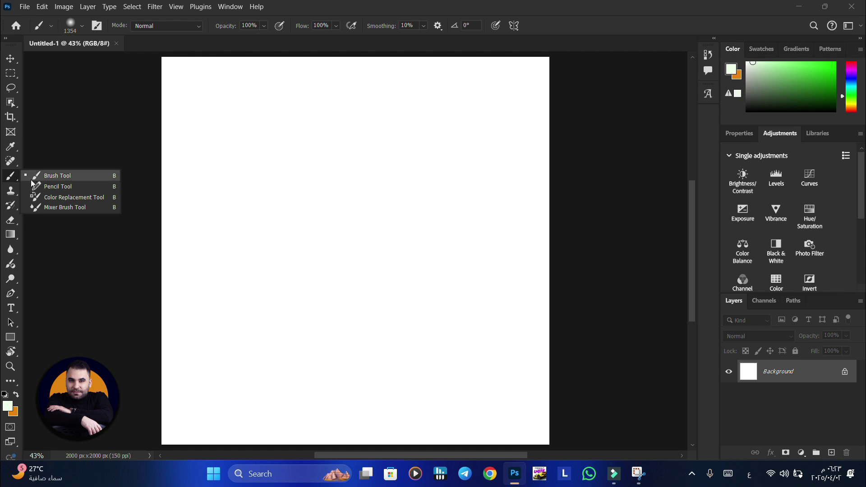
pyautogui.click(11, 296)
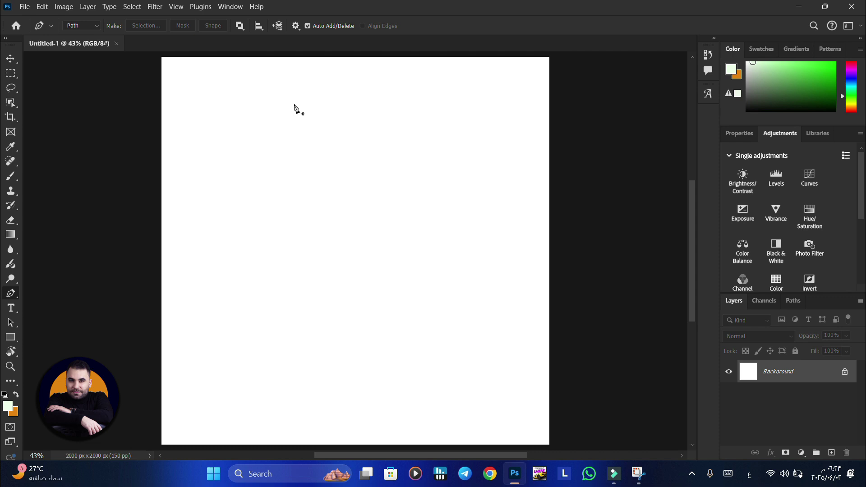
pyautogui.rightClick(7, 72)
pyautogui.click(54, 81)
pyautogui.moveTo(209, 134); pyautogui.dragTo(351, 276)
pyautogui.click(11, 176)
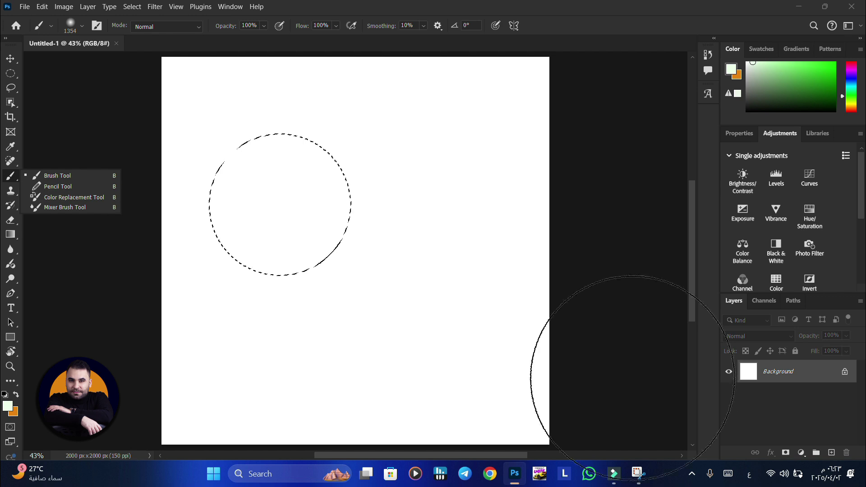
pyautogui.click(831, 452)
pyautogui.moveTo(283, 247); pyautogui.dragTo(323, 211)
pyautogui.hotkey('ctrl', 'd')
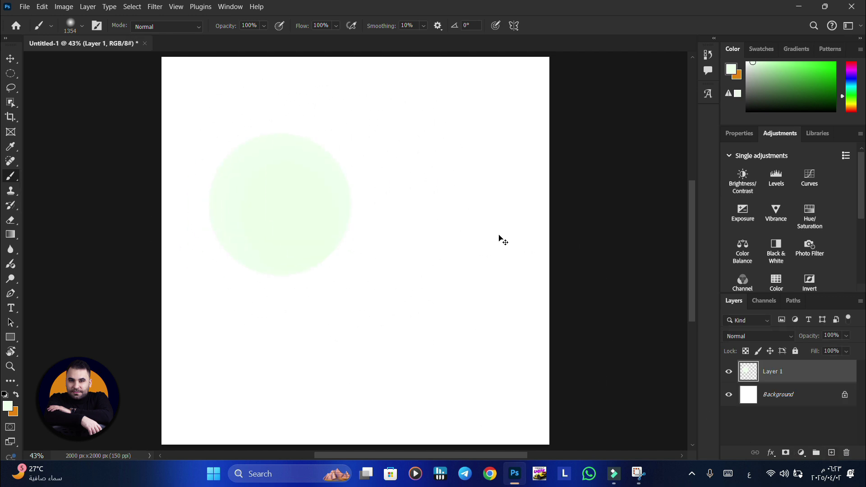
pyautogui.scroll(-2, 448, 215)
pyautogui.scroll(1, 448, 216)
pyautogui.scroll(2, 447, 213)
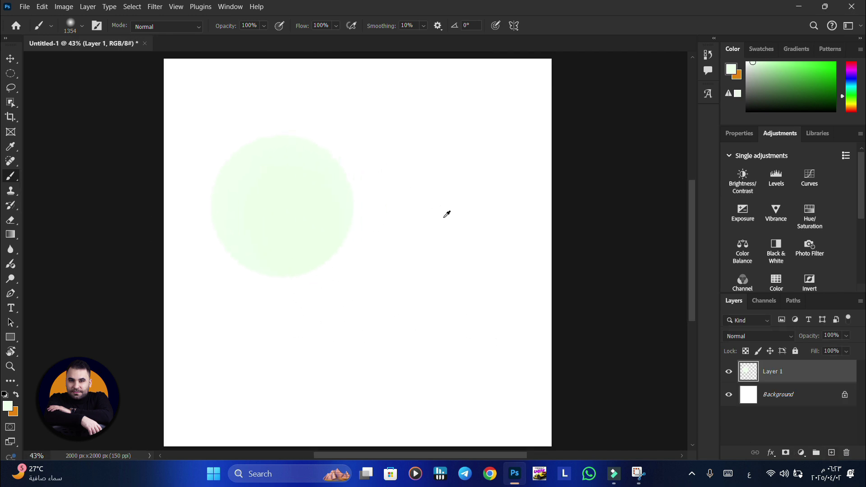
pyautogui.scroll(-2, 446, 208)
pyautogui.scroll(-1, 446, 201)
pyautogui.scroll(2, 445, 199)
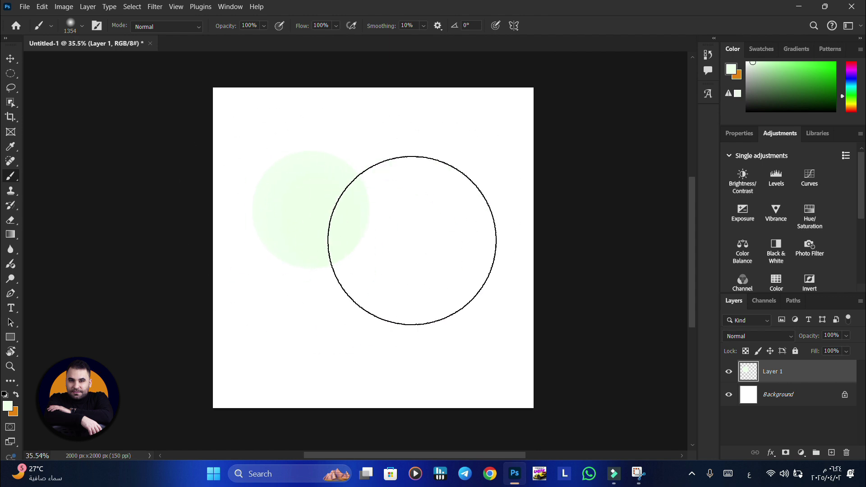
pyautogui.hscroll(1, 397, 194)
pyautogui.hscroll(1, 396, 195)
pyautogui.hscroll(-1, 393, 194)
pyautogui.hscroll(-2, 394, 192)
pyautogui.hscroll(-1, 400, 188)
pyautogui.hscroll(-1, 401, 184)
pyautogui.hscroll(1, 400, 185)
pyautogui.hscroll(-2, 401, 185)
pyautogui.hscroll(2, 405, 184)
pyautogui.hscroll(-1, 406, 185)
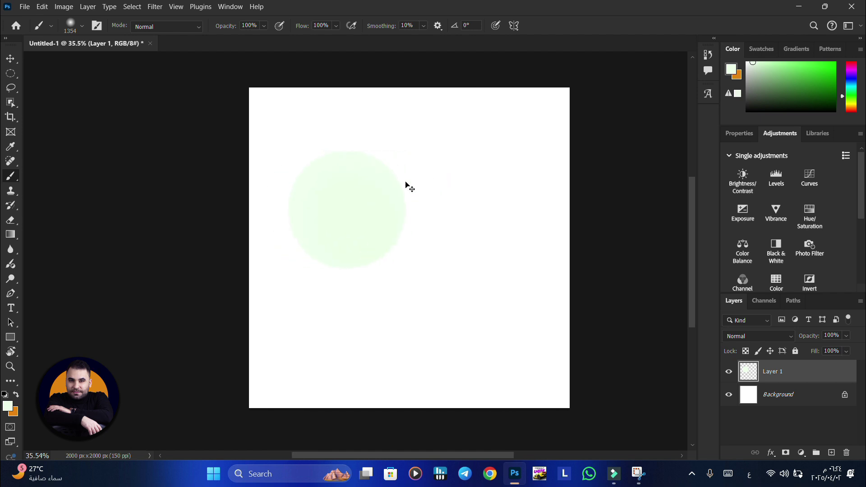
pyautogui.hscroll(2, 402, 181)
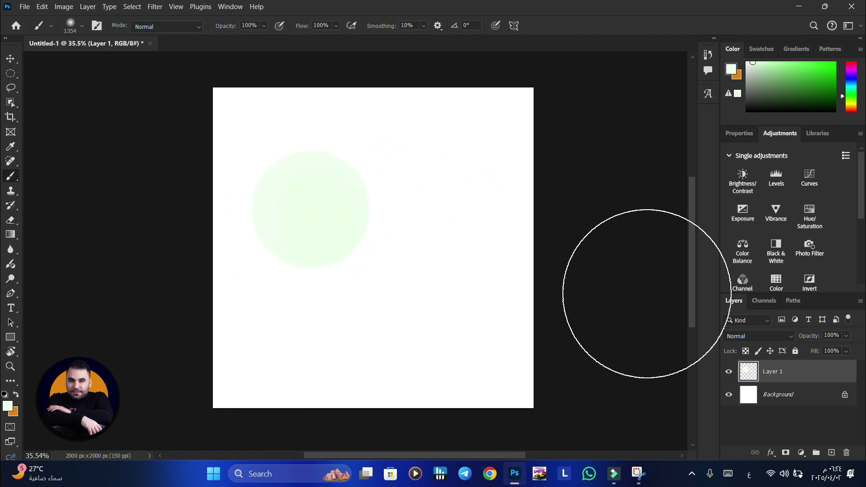
pyautogui.moveTo(392, 229)
pyautogui.mouseDown()
pyautogui.moveTo(385, 213)
pyautogui.moveTo(386, 251)
pyautogui.moveTo(346, 197)
pyautogui.moveTo(327, 151)
pyautogui.moveTo(439, 197)
pyautogui.moveTo(360, 126)
pyautogui.moveTo(363, 139)
pyautogui.moveTo(460, 167)
pyautogui.mouseUp()
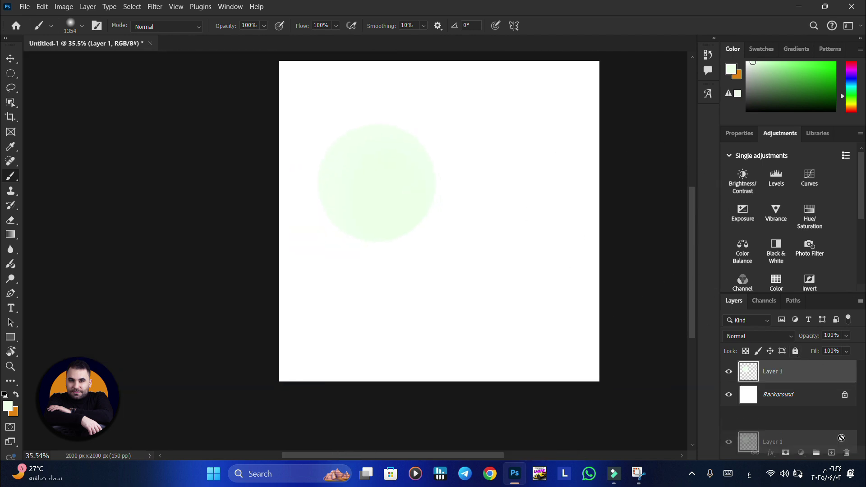
pyautogui.moveTo(787, 371); pyautogui.dragTo(846, 452)
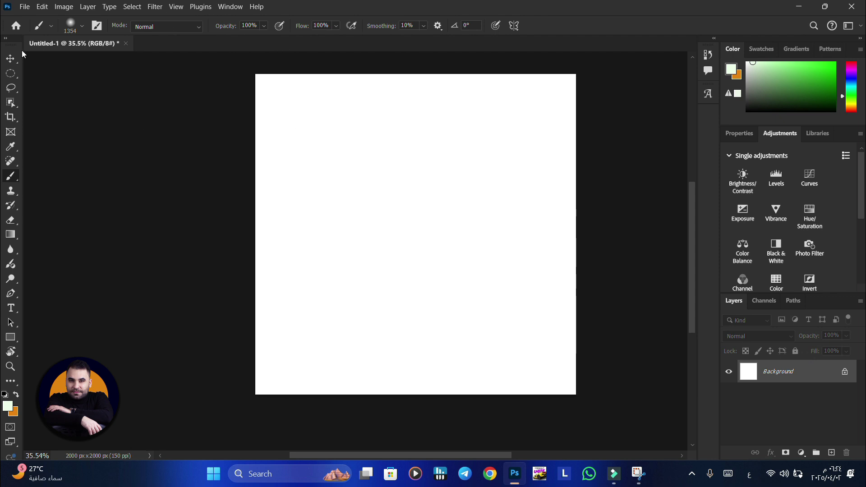
# - Cycle through the Move, Elliptical Marquee and Lasso tools, returning to Move
pyautogui.press('v')
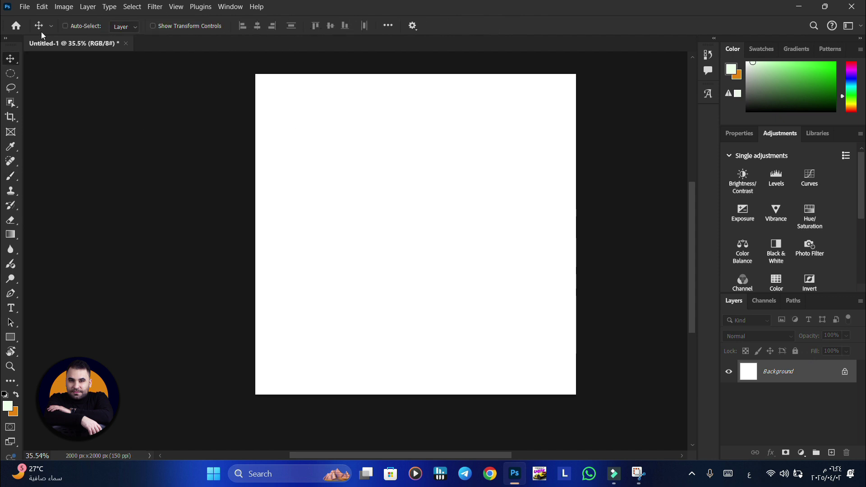
pyautogui.click(11, 78)
pyautogui.click(11, 88)
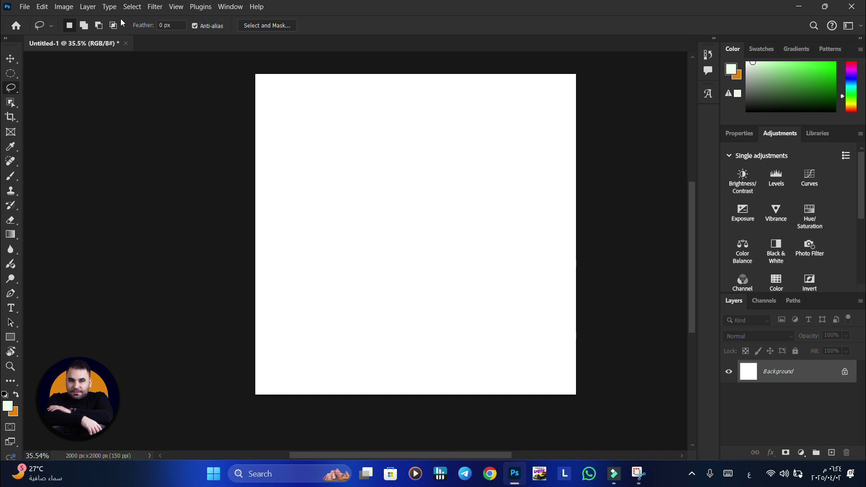
pyautogui.click(10, 59)
# - Select the Type tool and set its font size to 14 pt
pyautogui.click(11, 311)
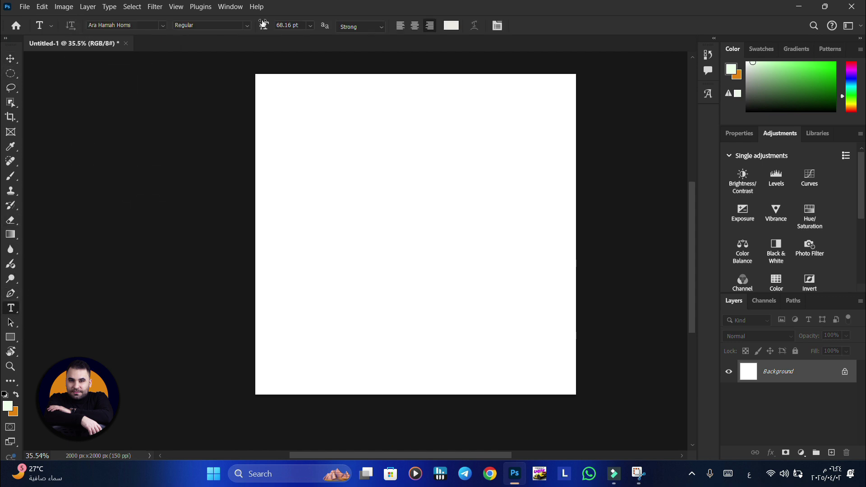
pyautogui.click(311, 25)
pyautogui.click(288, 109)
pyautogui.click(247, 25)
pyautogui.click(223, 38)
# - Try the Lasso, Elliptical Marquee and Crop tools, then return to the Move tool
pyautogui.click(11, 88)
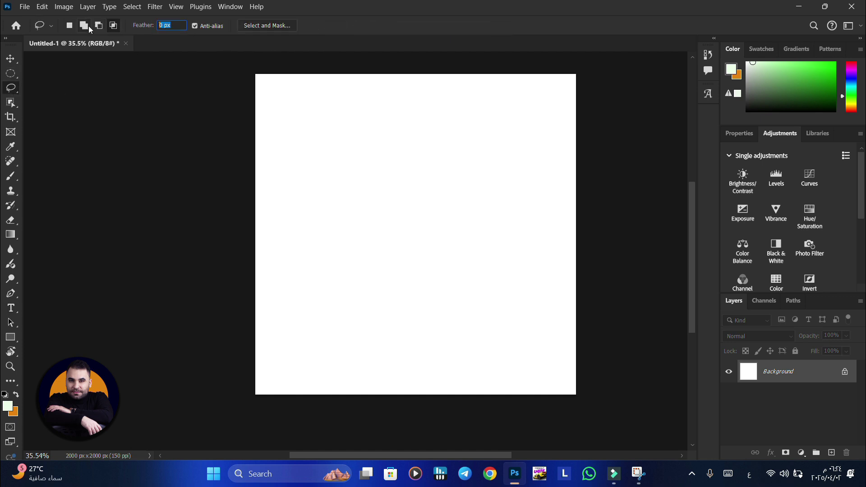
pyautogui.click(11, 73)
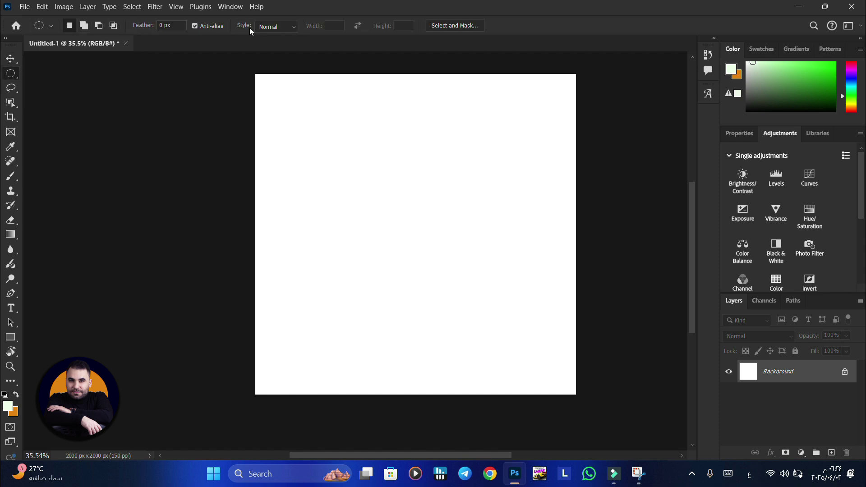
pyautogui.click(10, 88)
pyautogui.click(10, 103)
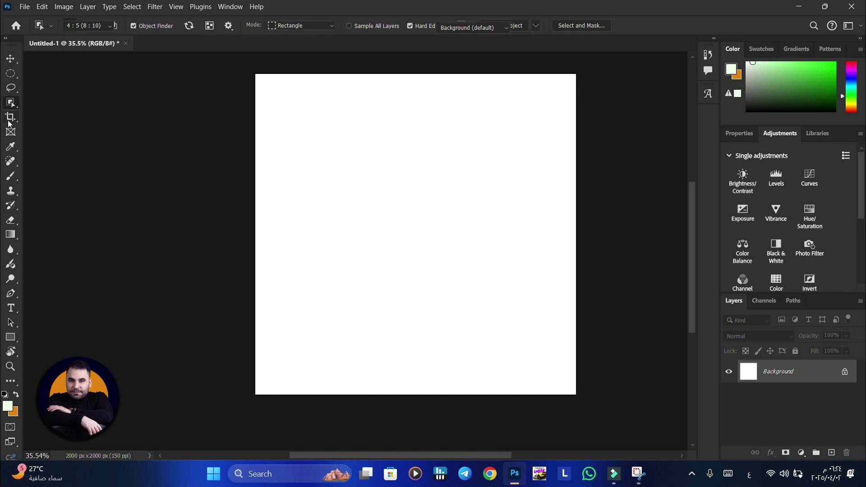
pyautogui.click(7, 60)
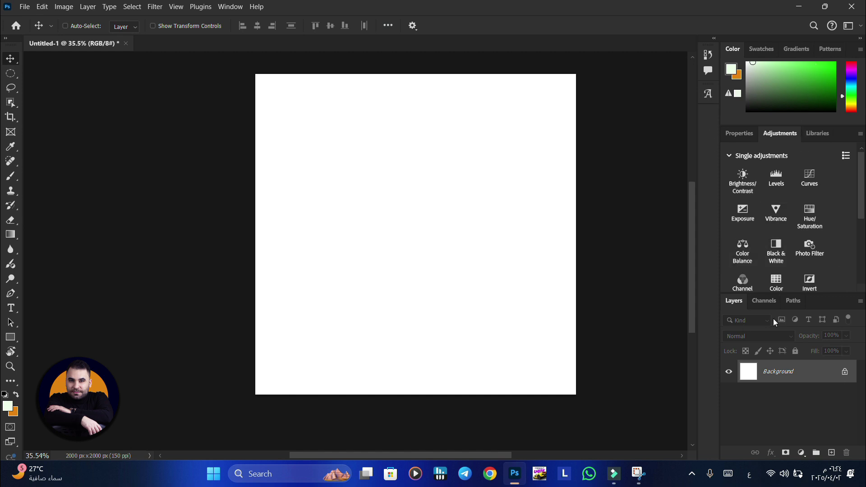
# - Float the Color panel and redock it after the Gradients tab
pyautogui.click(761, 48)
pyautogui.click(796, 48)
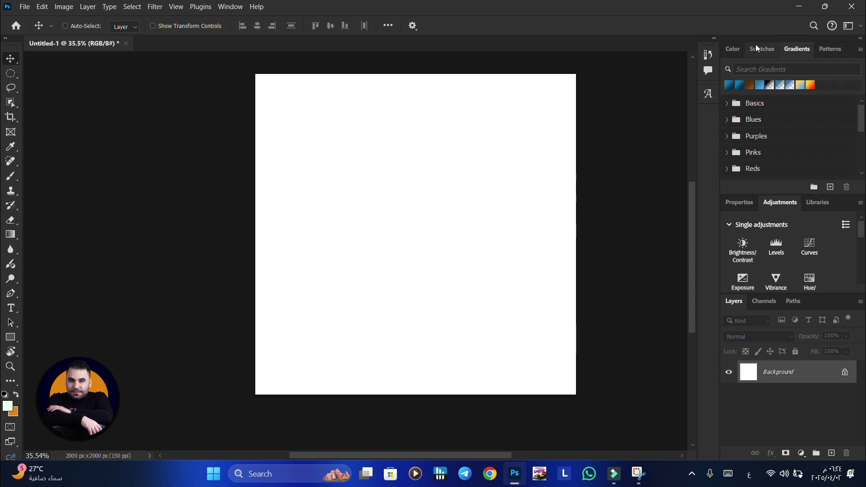
pyautogui.click(732, 49)
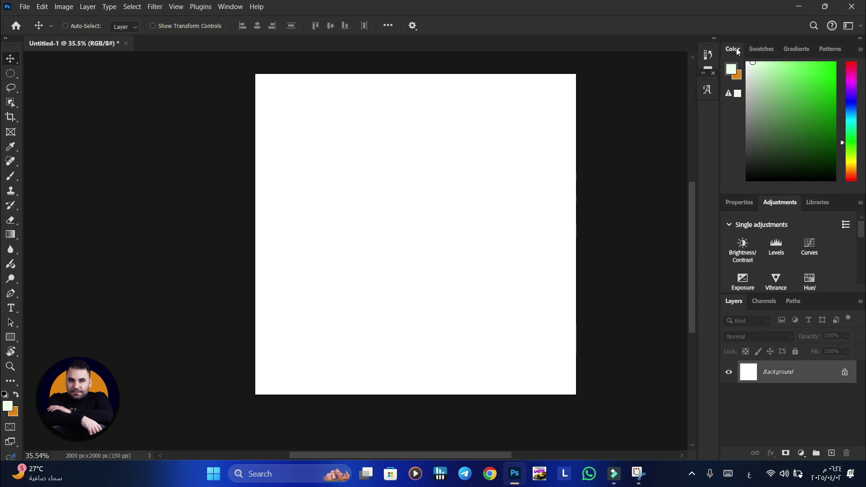
pyautogui.moveTo(732, 49); pyautogui.dragTo(650, 83)
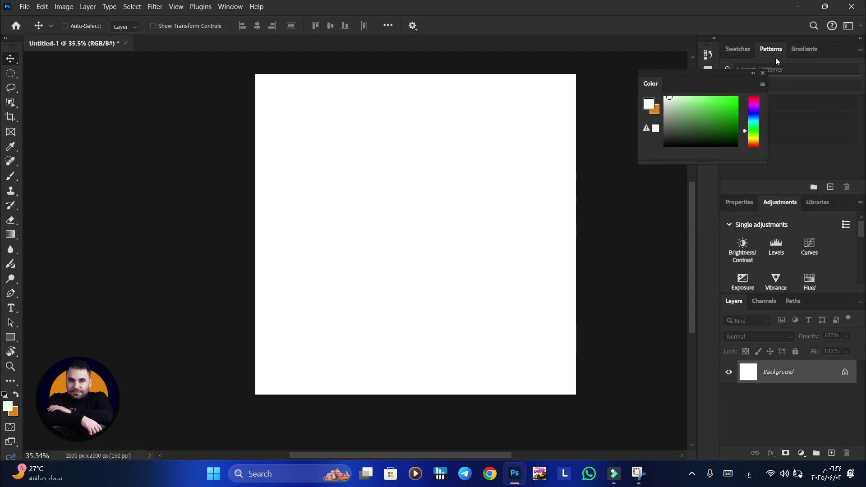
pyautogui.moveTo(828, 59); pyautogui.dragTo(797, 55)
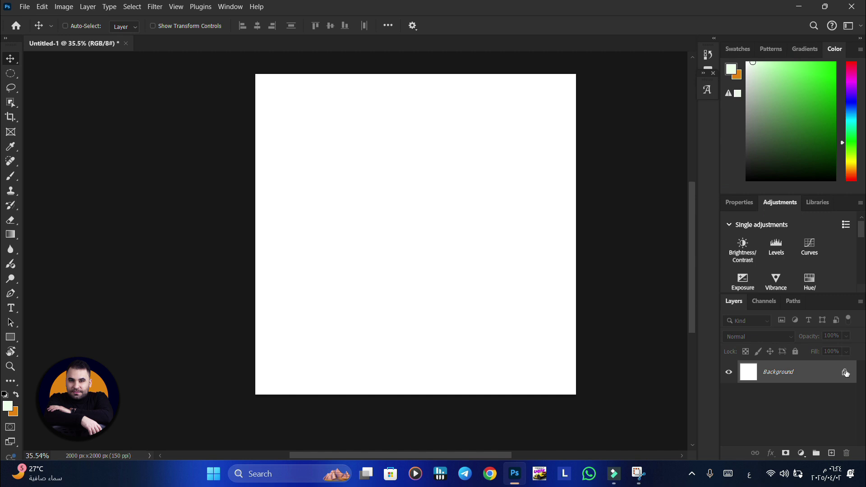
# - Unlock the Background as Layer 0 and add empty Layer 1 and Layer 2
pyautogui.click(845, 373)
pyautogui.click(831, 453)
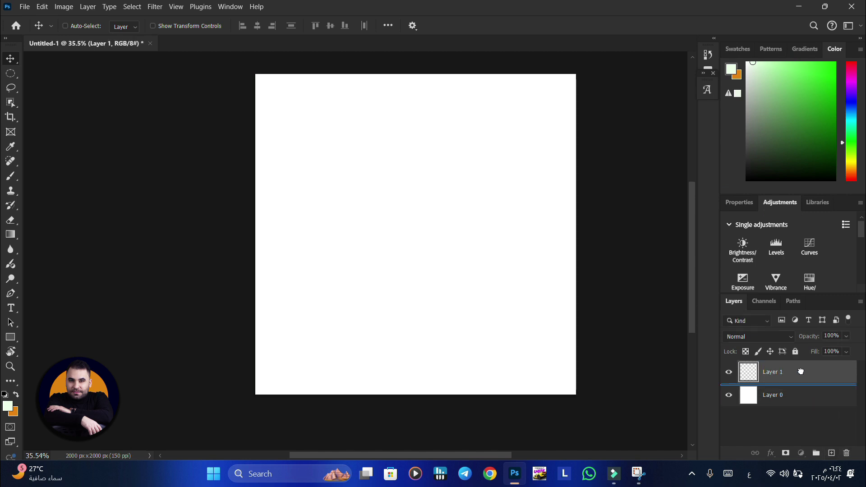
pyautogui.click(832, 453)
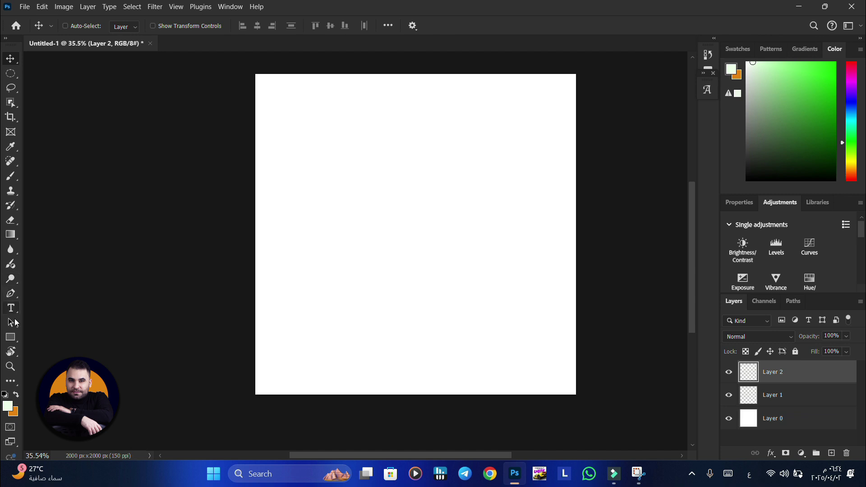
# - Draw a 608 px black-filled circle near the canvas centre with the Ellipse tool
pyautogui.click(10, 337)
pyautogui.click(62, 357)
pyautogui.moveTo(351, 203); pyautogui.dragTo(448, 300)
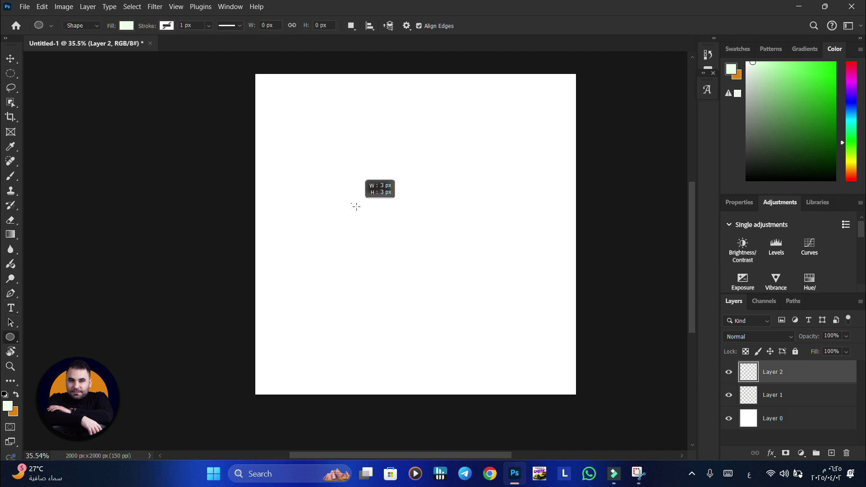
pyautogui.click(126, 26)
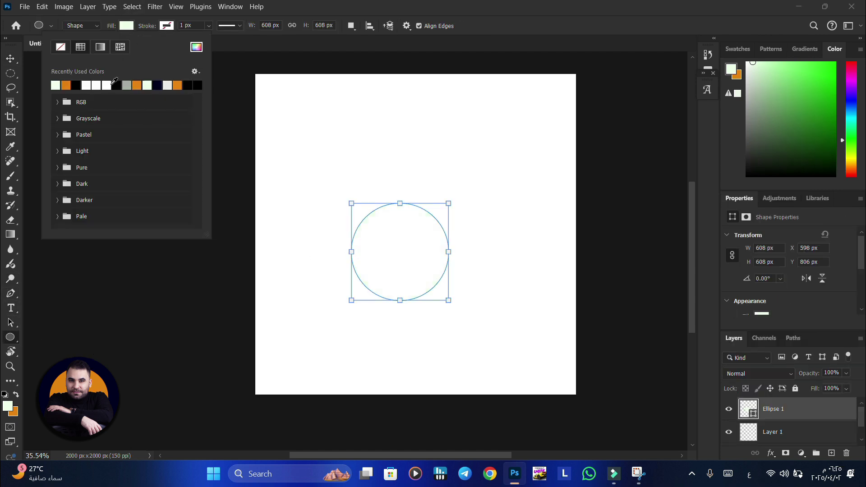
pyautogui.doubleClick(116, 85)
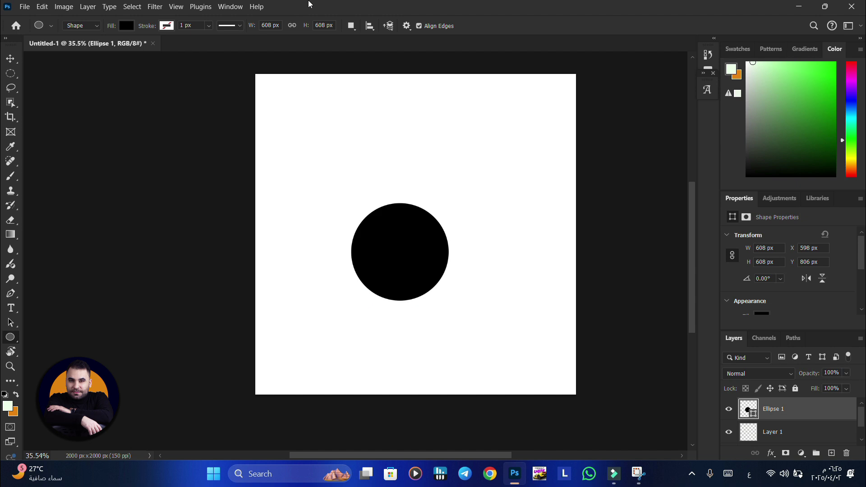
# - Duplicate Ellipse 1, move the copy up and right, and fill it with ff0000 red
pyautogui.moveTo(812, 425); pyautogui.dragTo(822, 424)
pyautogui.moveTo(836, 452); pyautogui.dragTo(831, 453)
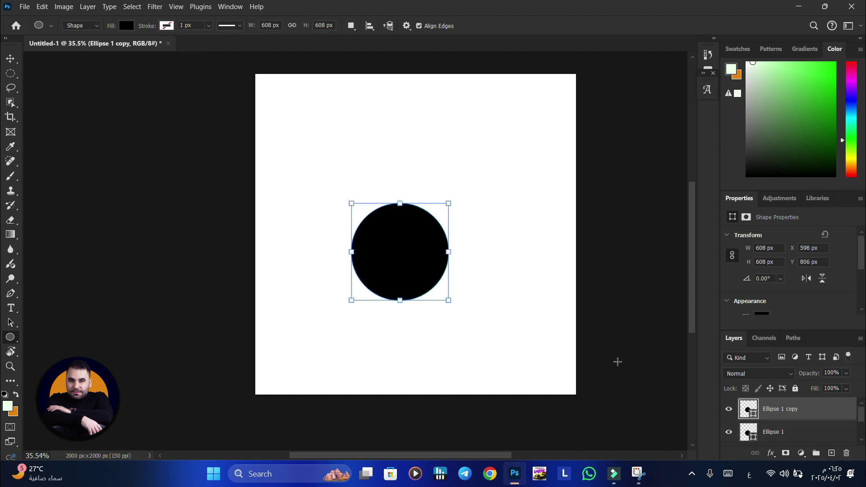
pyautogui.press('v')
pyautogui.moveTo(423, 240); pyautogui.dragTo(456, 231)
pyautogui.doubleClick(748, 410)
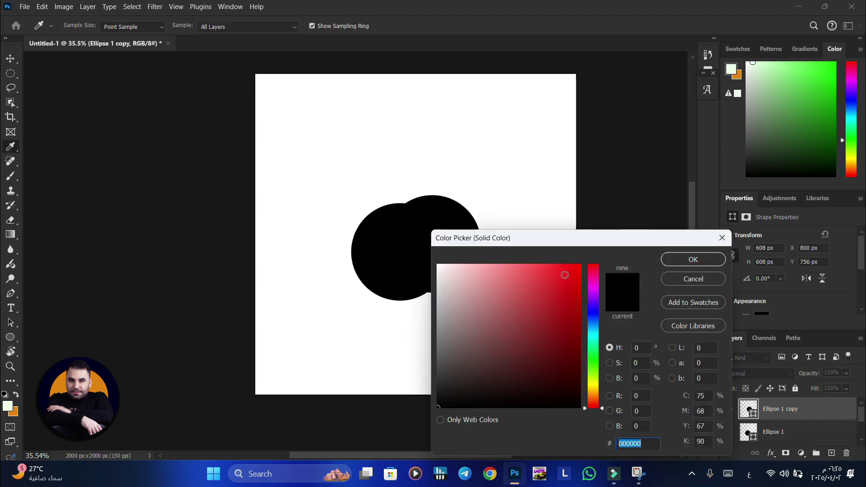
pyautogui.write('ff0000')
pyautogui.click(681, 257)
# - Cycle through the Gradients, Swatches, Adjustments, Libraries and Properties panels
pyautogui.click(794, 49)
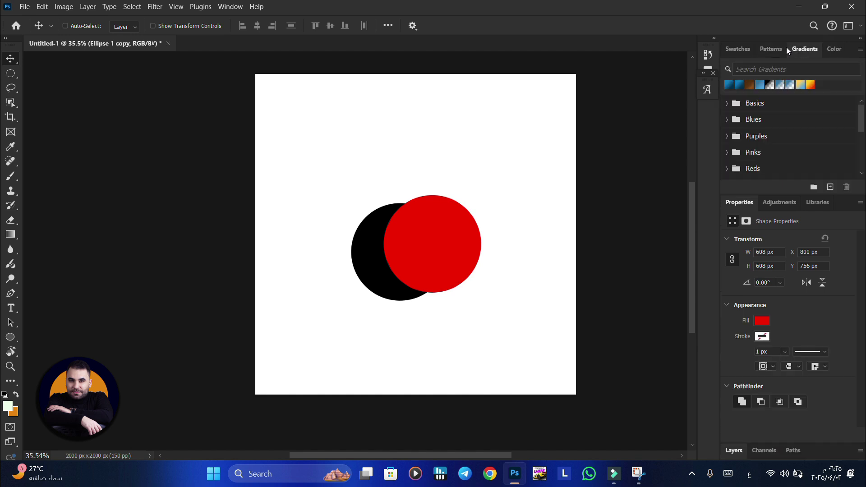
pyautogui.click(742, 47)
pyautogui.click(781, 203)
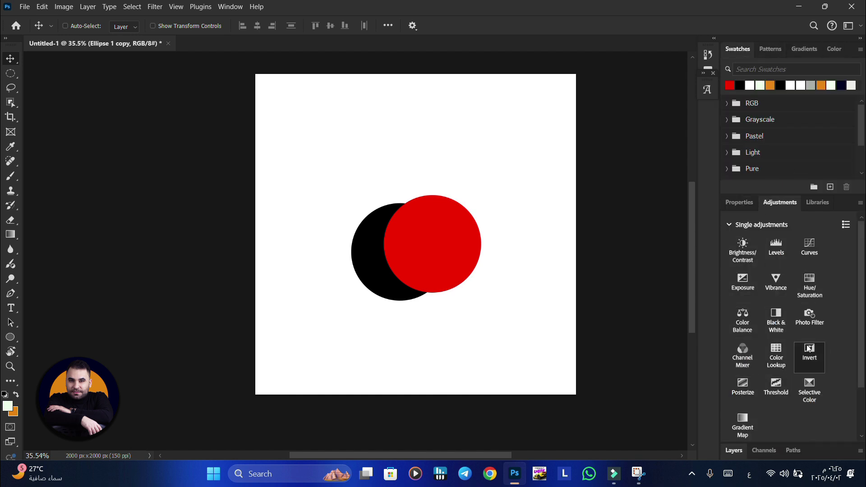
pyautogui.click(814, 202)
pyautogui.click(739, 203)
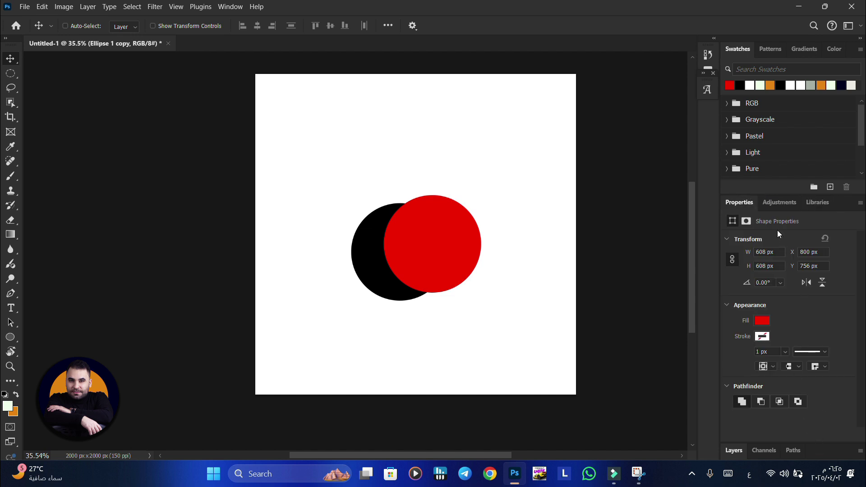
# - Show the Adjustments grid and Patterns list, dock the floating Glyphs panel, and show Swatches
pyautogui.click(779, 202)
pyautogui.click(770, 49)
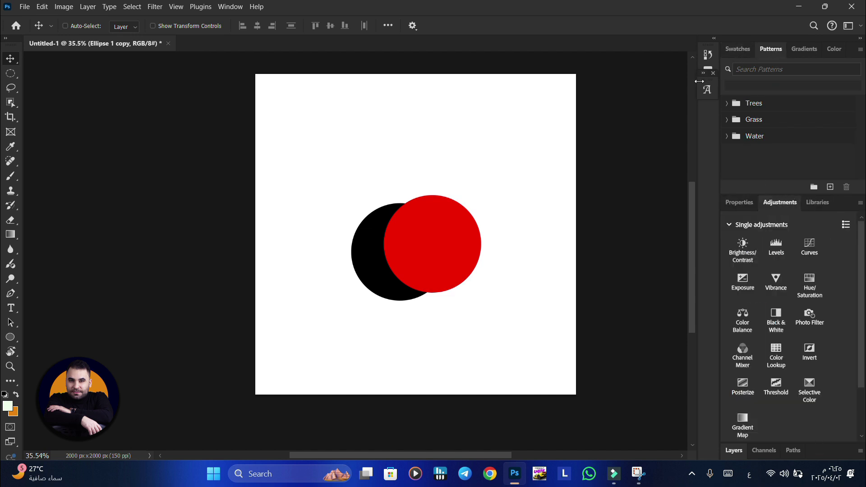
pyautogui.moveTo(699, 110); pyautogui.dragTo(708, 97)
pyautogui.click(744, 53)
# - Bring up the Channels and Color panels from the Window menu
pyautogui.rightClick(740, 51)
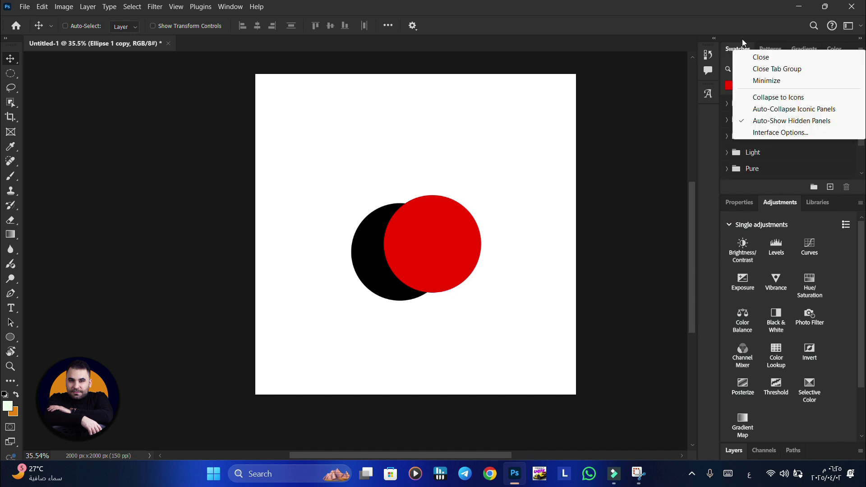
pyautogui.click(664, 30)
pyautogui.click(231, 7)
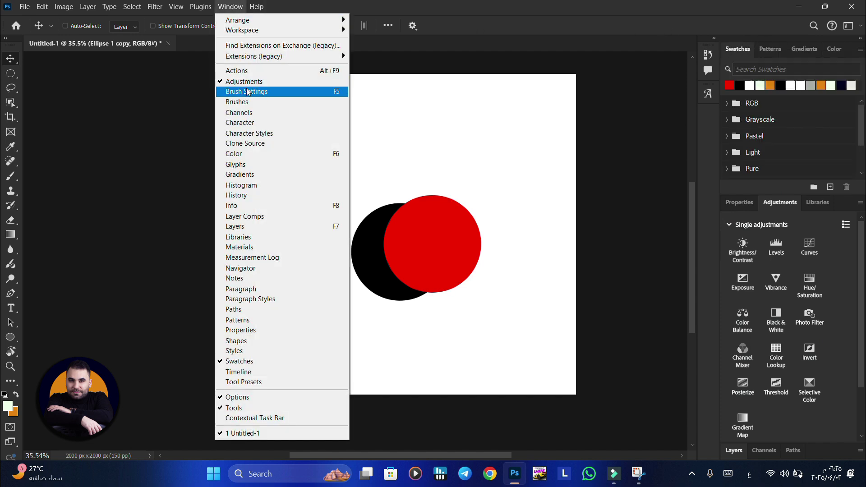
pyautogui.click(248, 113)
pyautogui.click(231, 7)
pyautogui.click(259, 153)
# - Close the Color, Adjustments, and Layers/Channels tab groups via Close Tab Group
pyautogui.rightClick(828, 49)
pyautogui.click(766, 64)
pyautogui.rightClick(730, 47)
pyautogui.click(773, 64)
pyautogui.rightClick(787, 49)
pyautogui.click(795, 69)
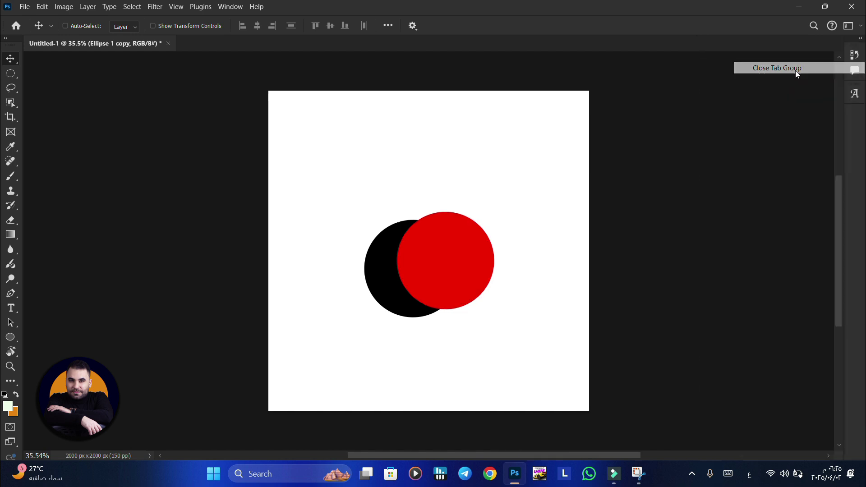
# - Float the Comments, Character and one more panel over the workspace, then show the Window menu
pyautogui.moveTo(849, 76); pyautogui.dragTo(684, 121)
pyautogui.moveTo(855, 94); pyautogui.dragTo(613, 217)
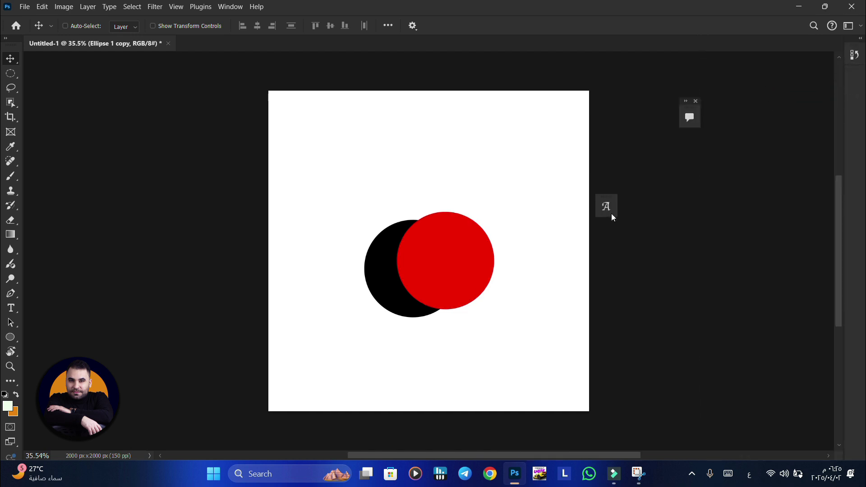
pyautogui.moveTo(854, 55); pyautogui.dragTo(460, 118)
pyautogui.click(231, 6)
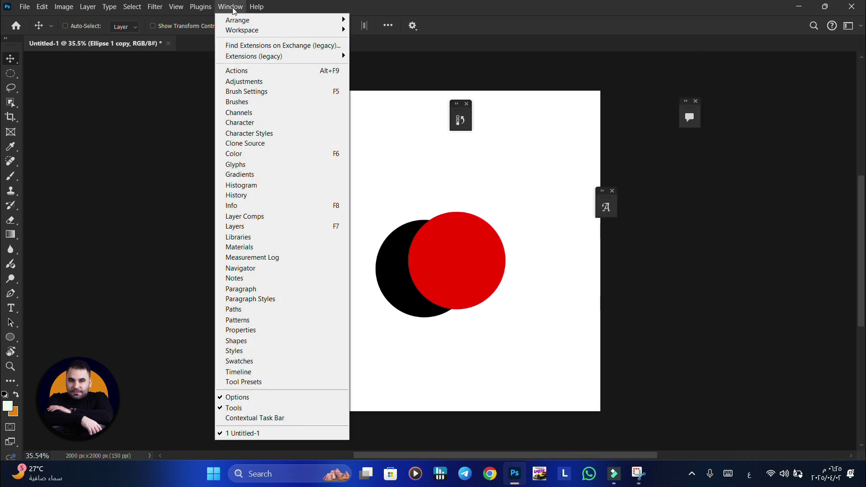
# - Reset Essentials, enlarge the Layers panel to show all four layers, and show Adjustments
pyautogui.moveTo(241, 30)
pyautogui.click(414, 87)
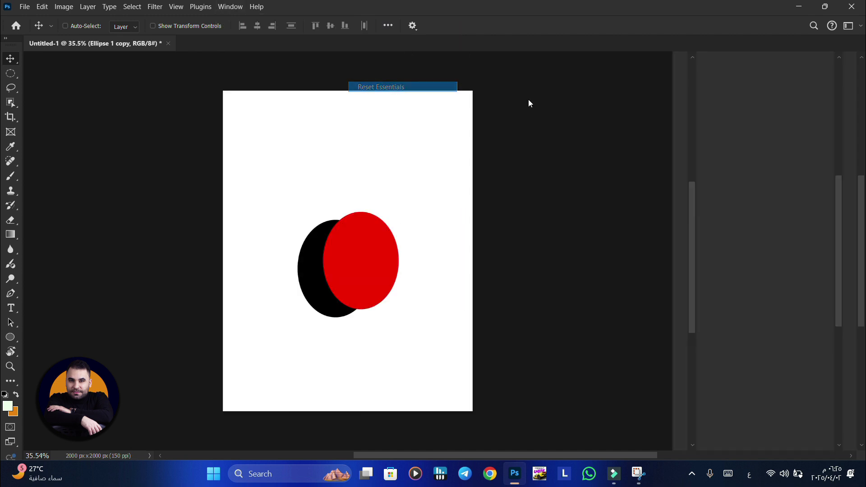
pyautogui.moveTo(832, 288); pyautogui.dragTo(837, 278)
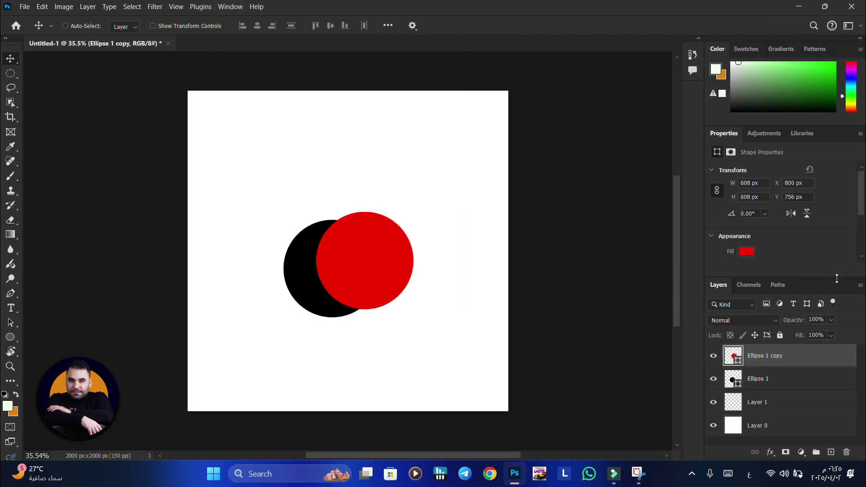
pyautogui.moveTo(703, 187); pyautogui.dragTo(716, 187)
pyautogui.click(776, 134)
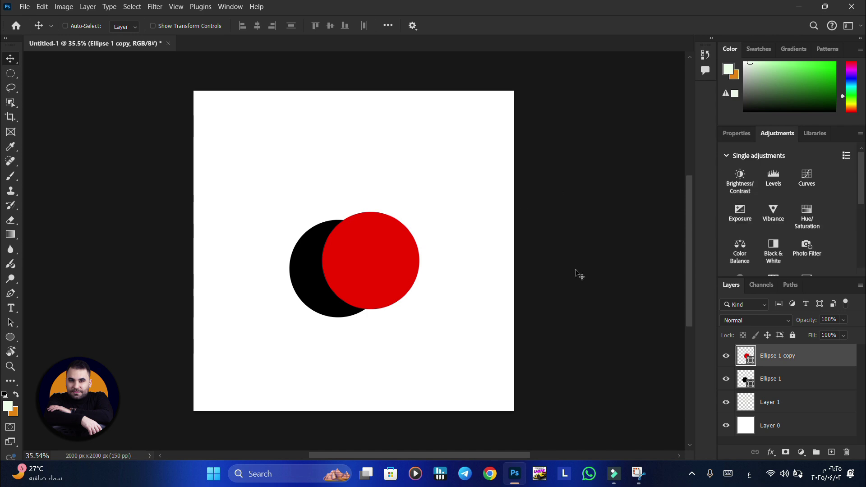
# - Move Ellipse 1 above its red copy and reposition the circles, black stacked above red
pyautogui.moveTo(726, 356)
pyautogui.mouseDown()
pyautogui.moveTo(726, 379)
pyautogui.moveTo(790, 352)
pyautogui.moveTo(801, 365)
pyautogui.moveTo(789, 387)
pyautogui.mouseUp()
pyautogui.click(726, 356)
pyautogui.click(727, 379)
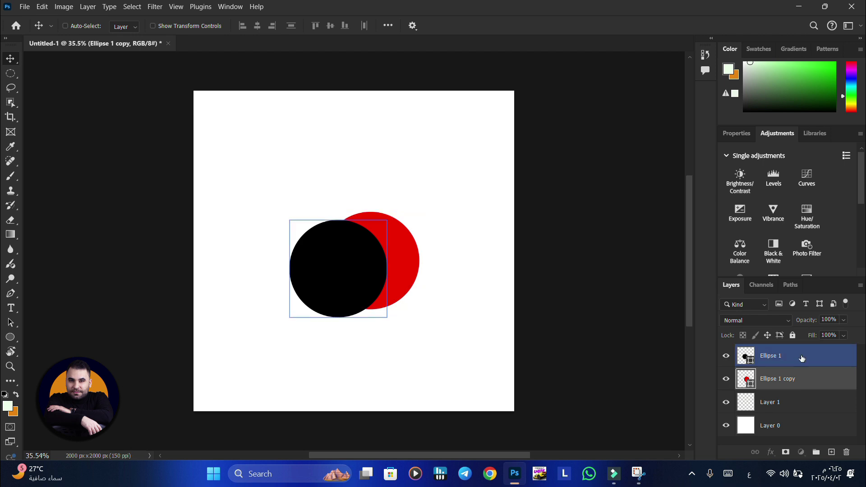
pyautogui.moveTo(497, 311); pyautogui.dragTo(512, 293)
pyautogui.click(794, 379)
pyautogui.moveTo(390, 216); pyautogui.dragTo(373, 255)
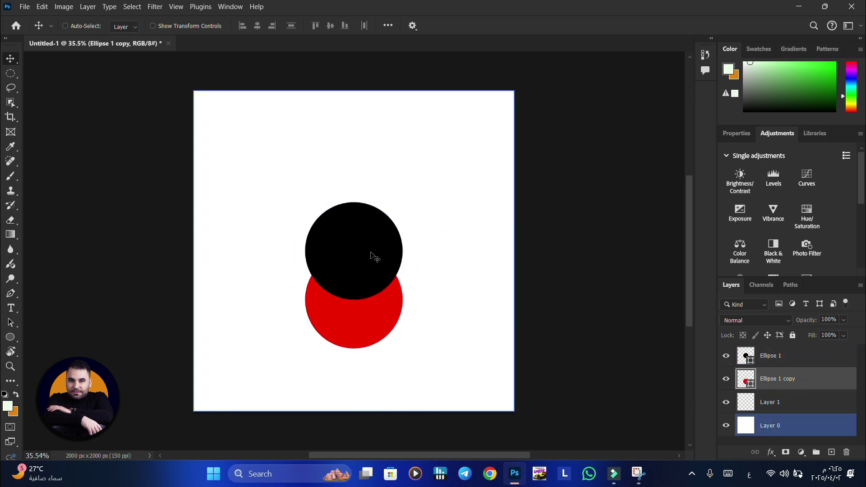